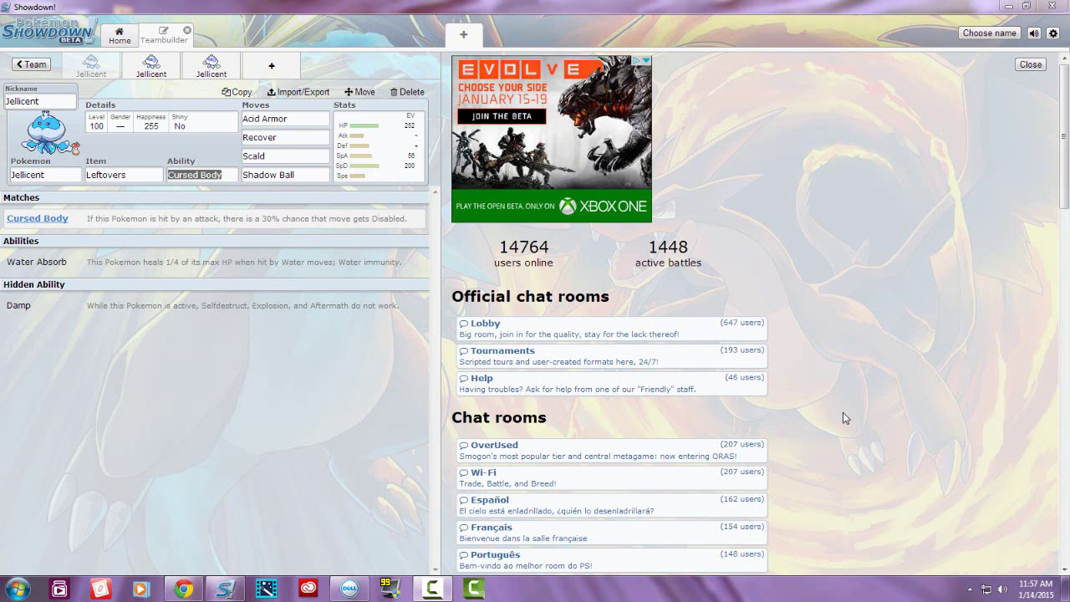
- Review the first Jellicent's EV spread with 56 Sp. Atk, its Leftovers item and ability list
left_click(254, 486)
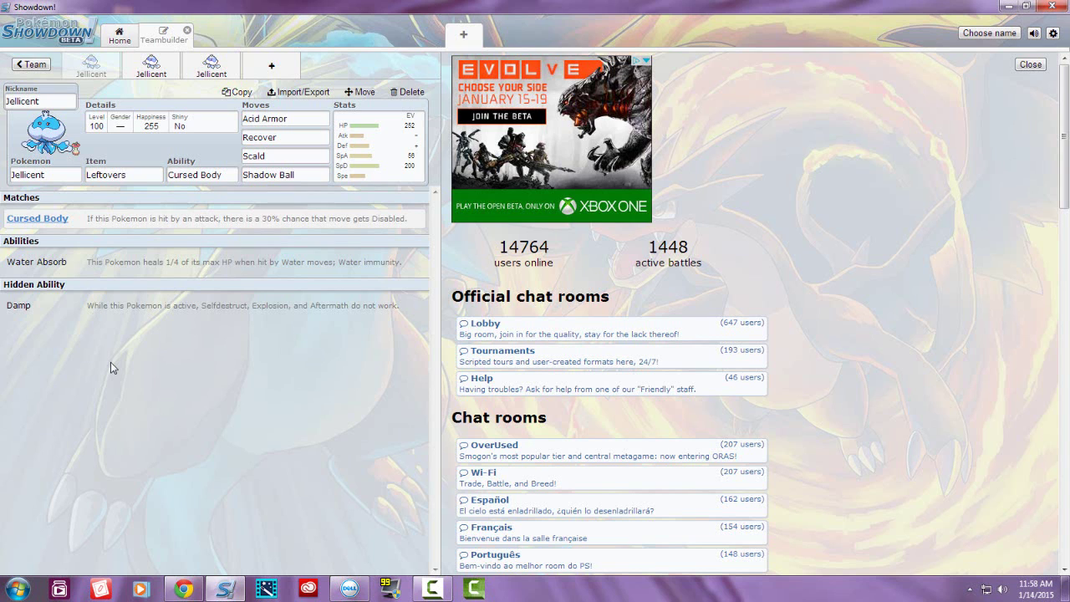
left_click(358, 142)
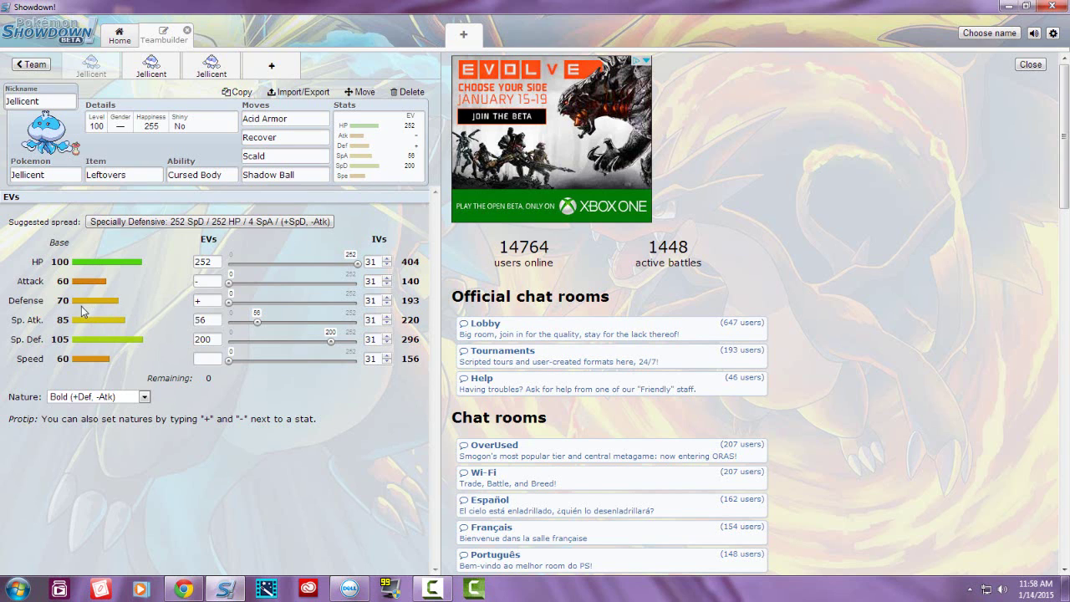
left_click(216, 324)
left_click(147, 323)
left_click(133, 177)
left_click(235, 175)
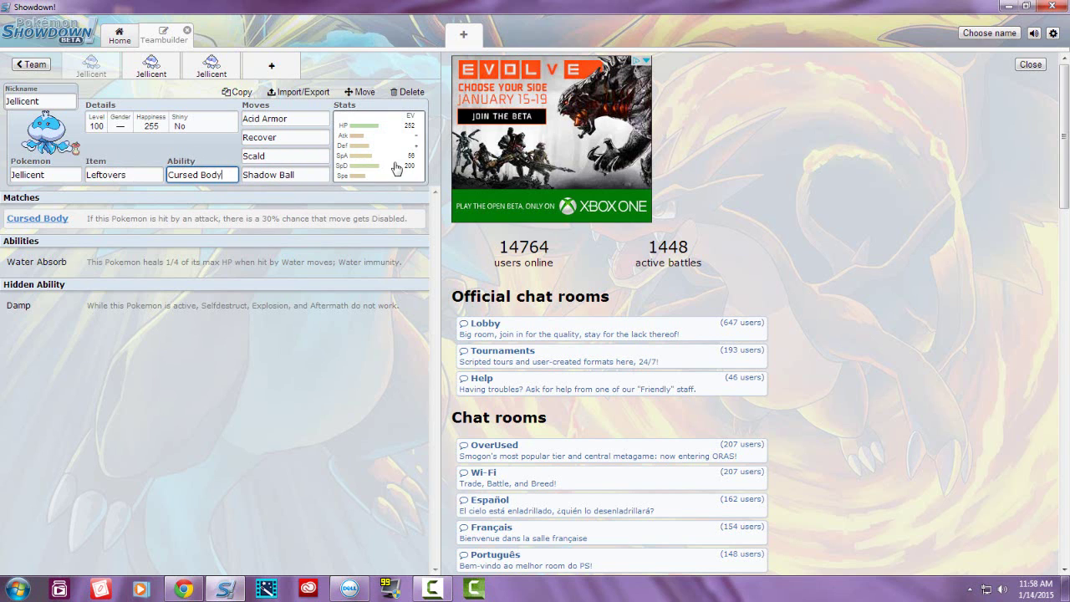
left_click(145, 389)
- Show details for Acid Armor, Recover, Scald and finally Shadow Ball
left_click(360, 168)
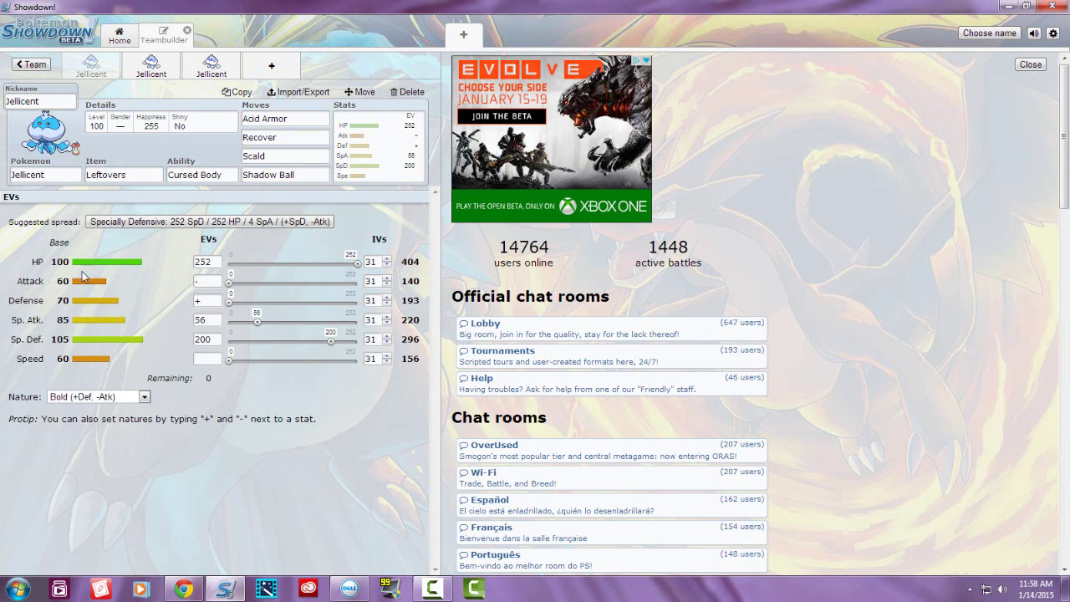
left_click(292, 120)
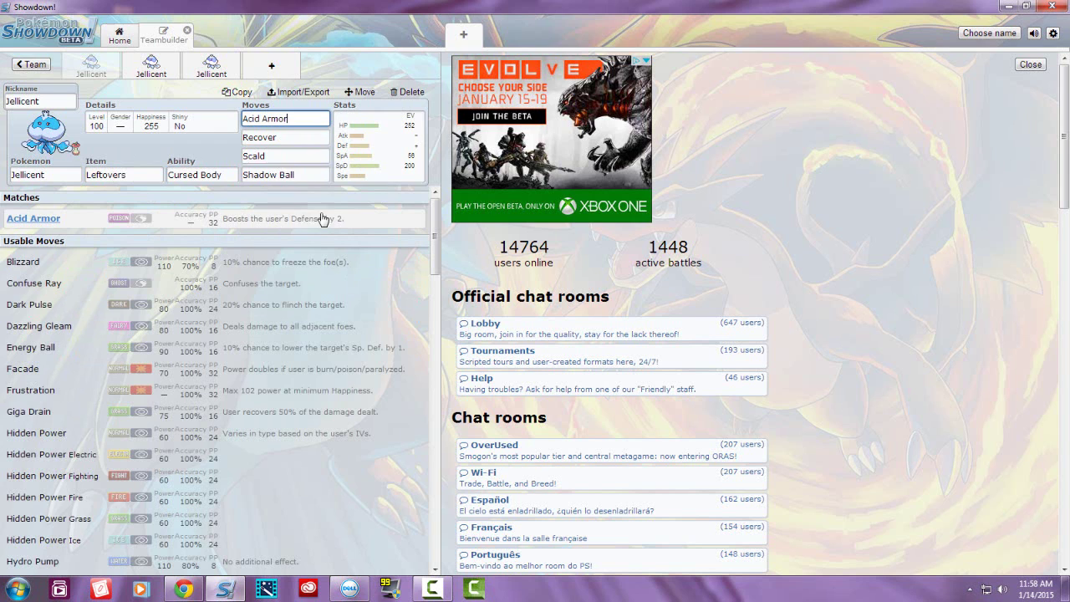
left_click(351, 162)
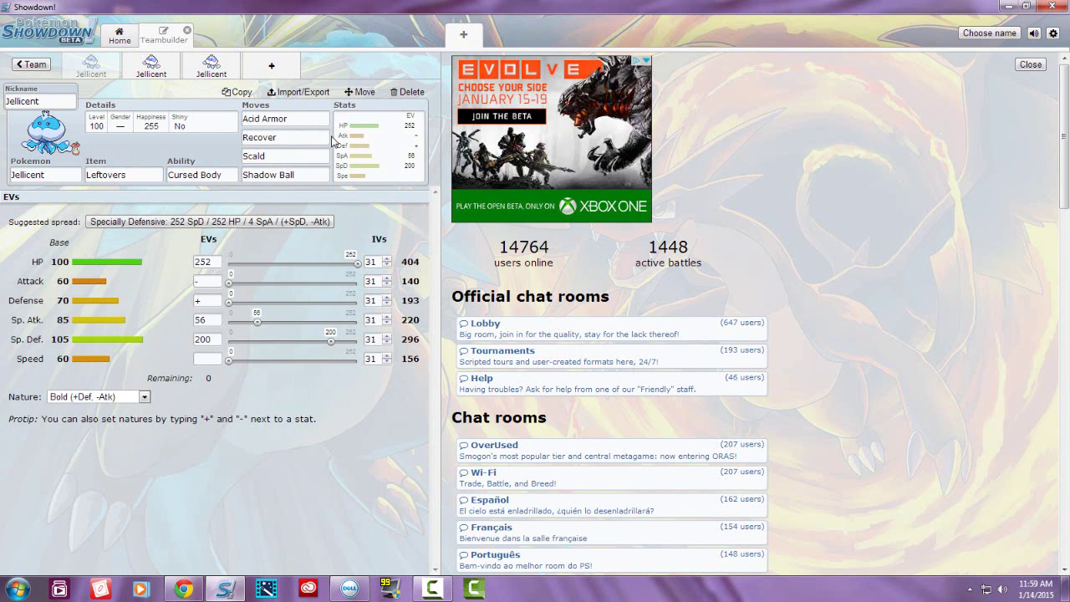
left_click(306, 138)
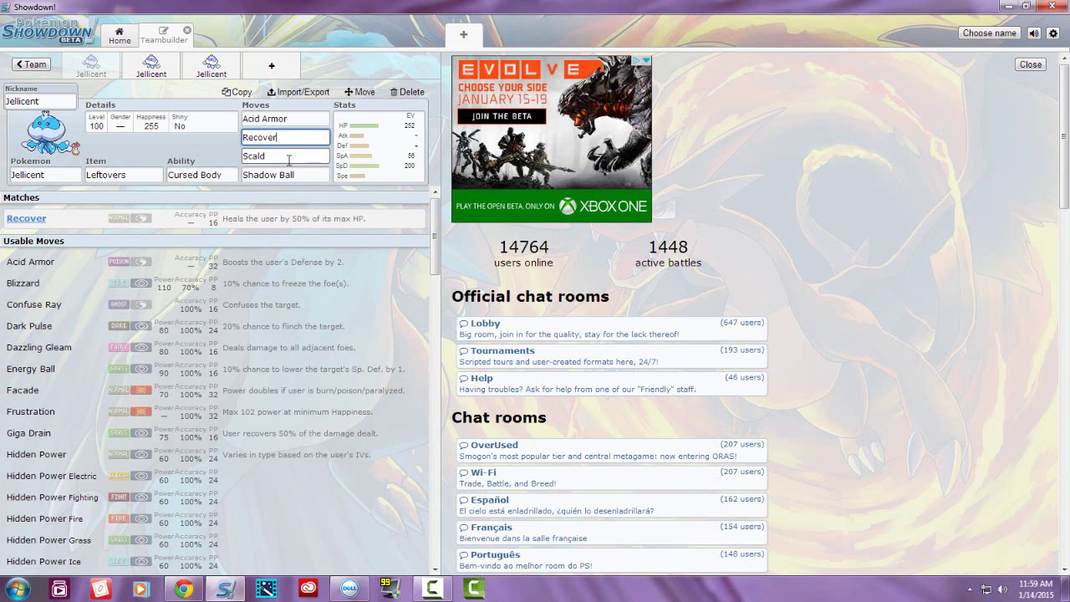
left_click(286, 157)
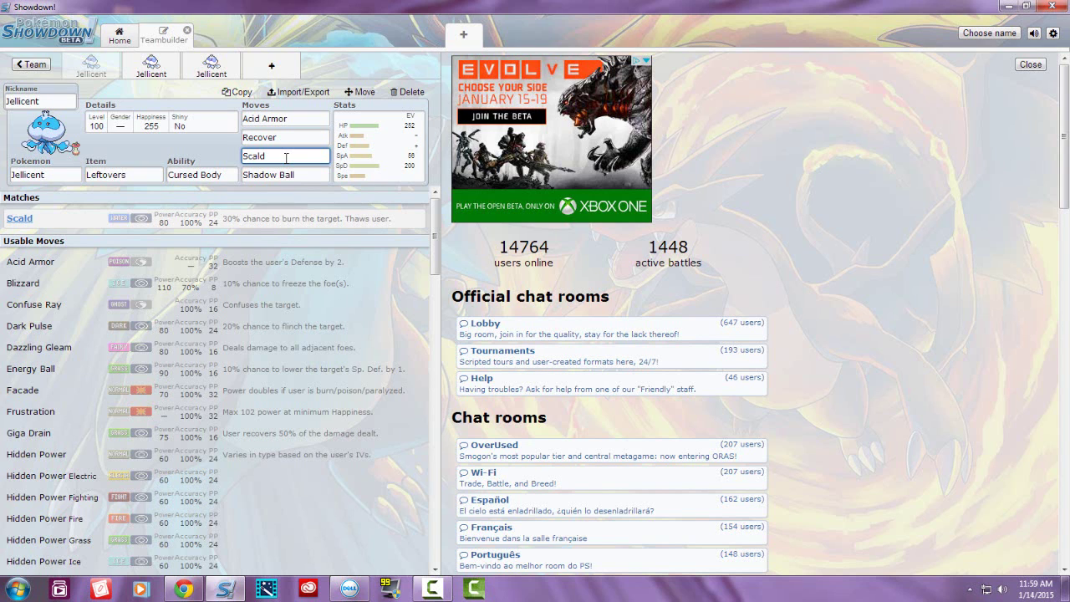
left_click(288, 175)
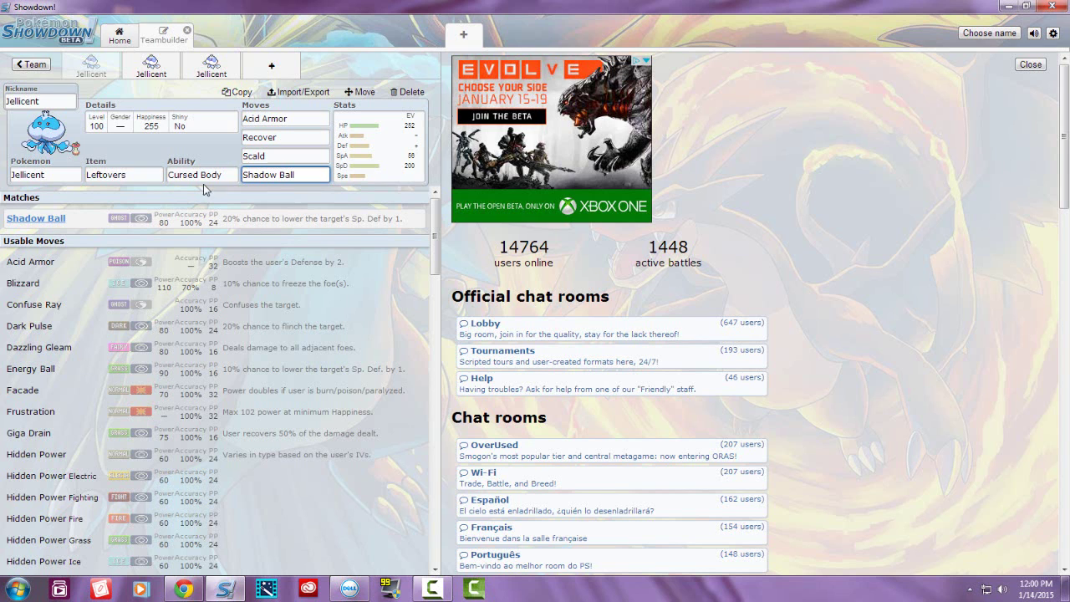
- Switch to the second Jellicent set and display its EV spread with Calm nature
left_click(151, 70)
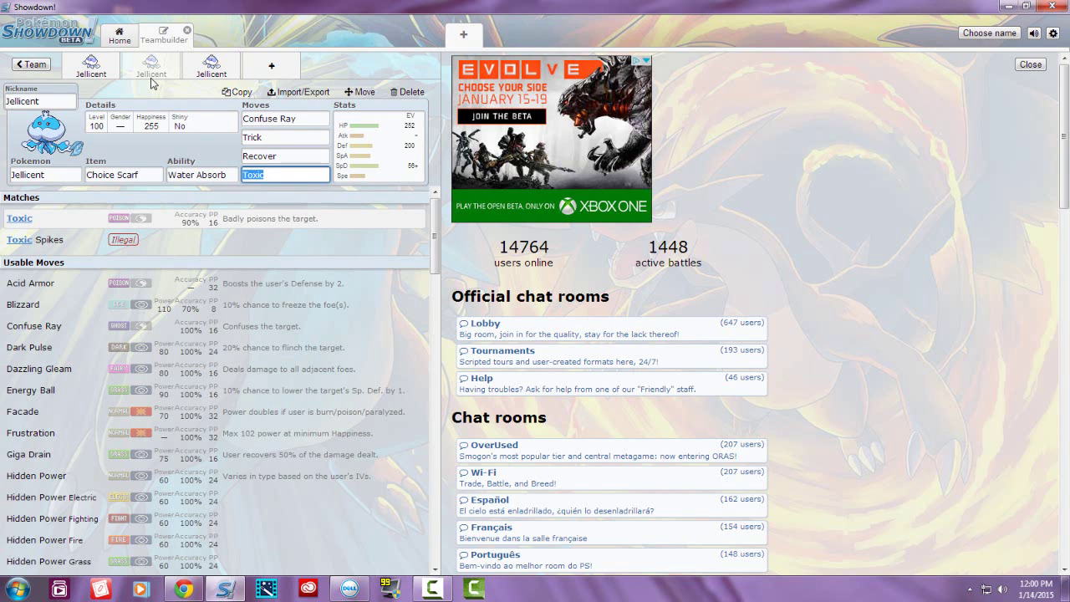
left_click(343, 172)
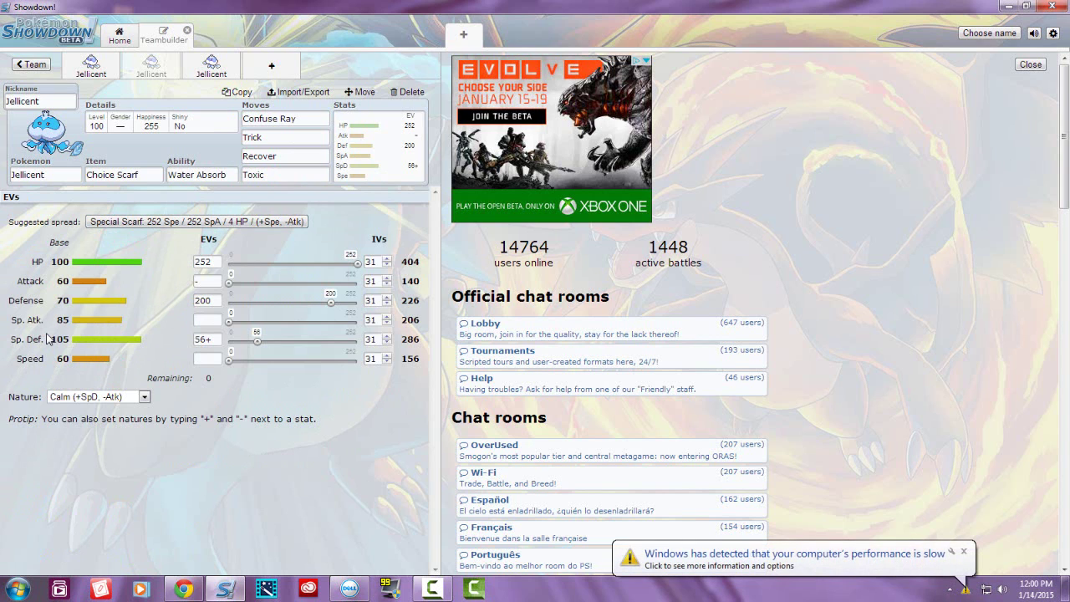
- Close the Windows performance warning while checking Trick's details and the empty Speed EV
left_click(963, 550)
left_click(259, 141)
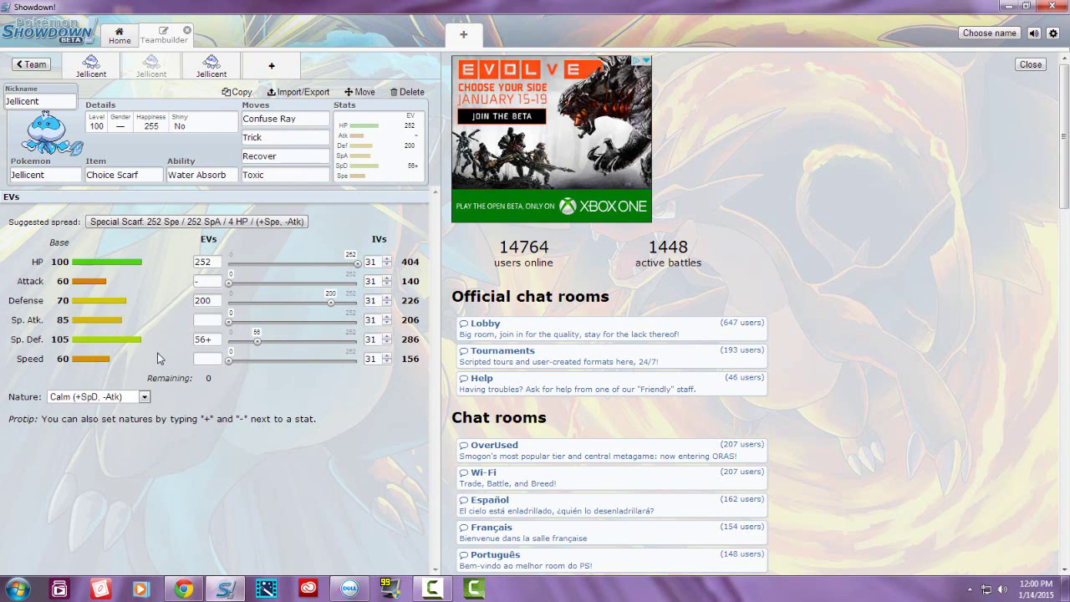
left_click(197, 358)
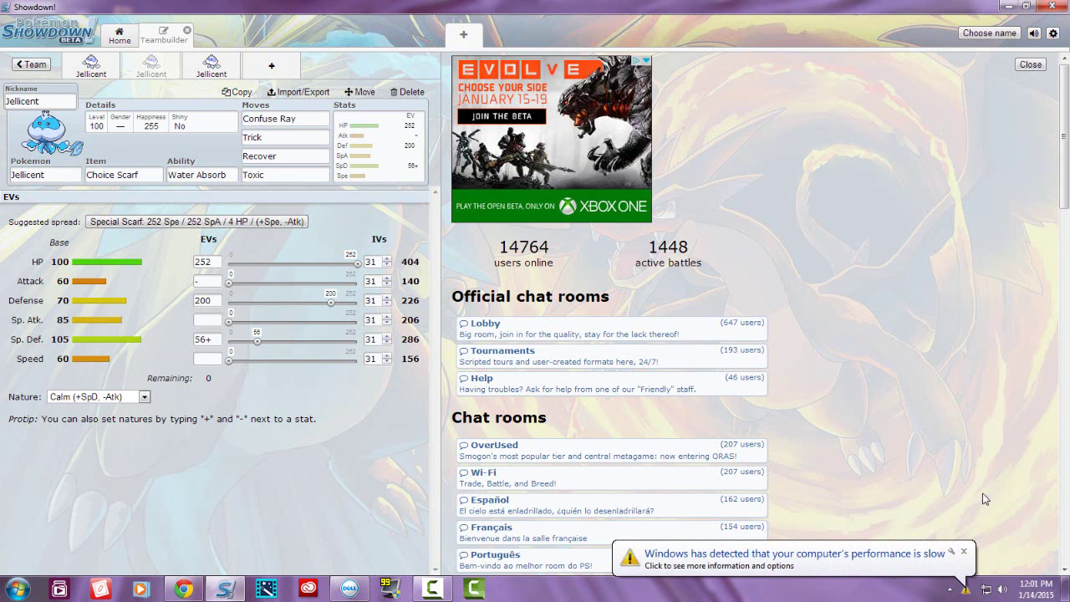
left_click(963, 552)
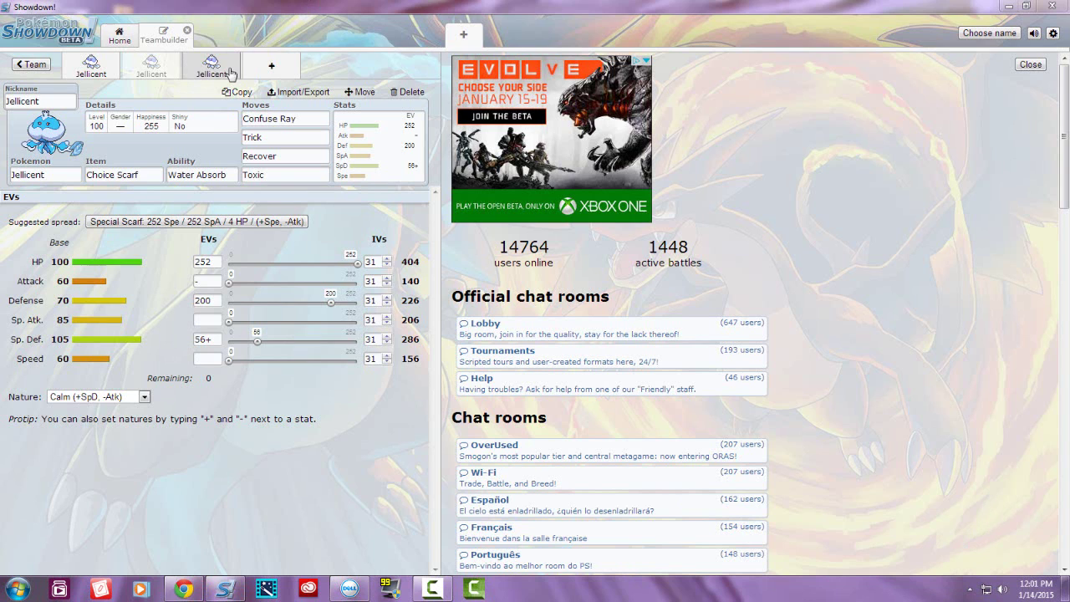
- Open the third Jellicent set, compare its abilities with the Choice Scarf set, then view its EVs
left_click(203, 72)
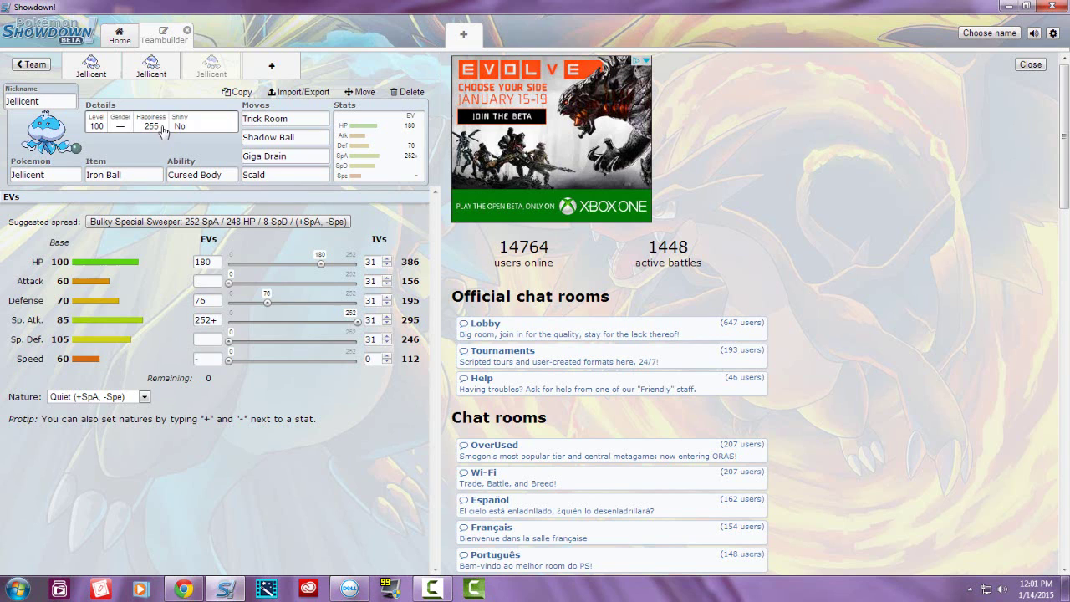
left_click(229, 174)
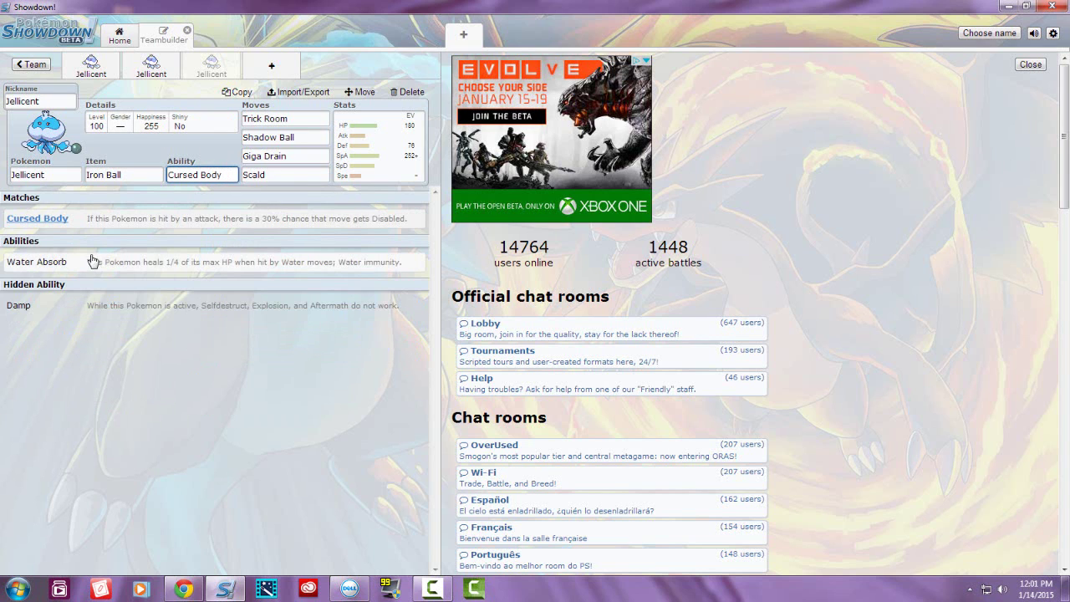
left_click(151, 65)
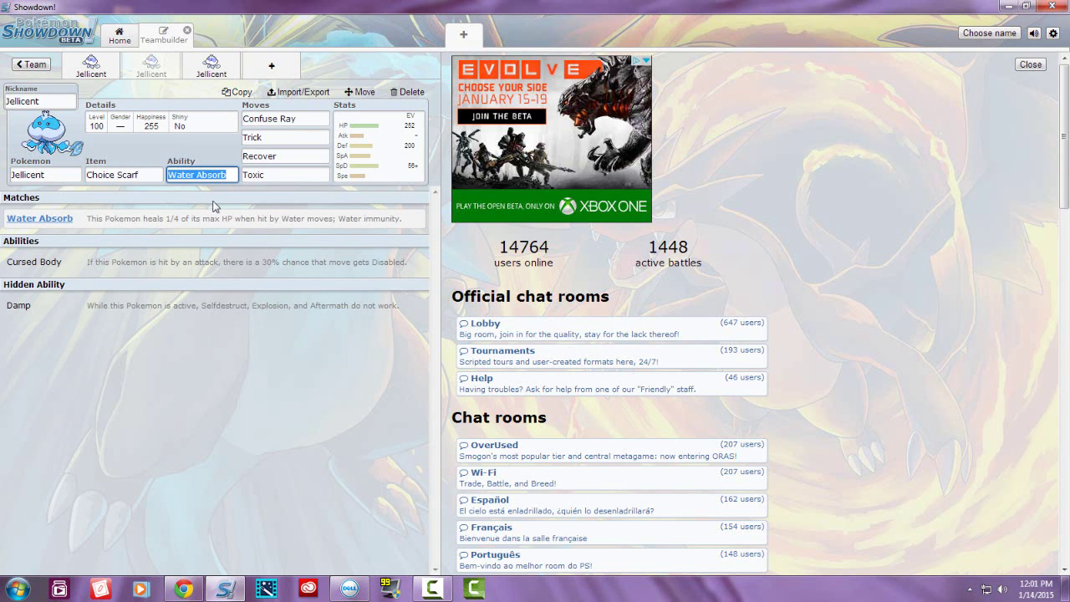
left_click(211, 67)
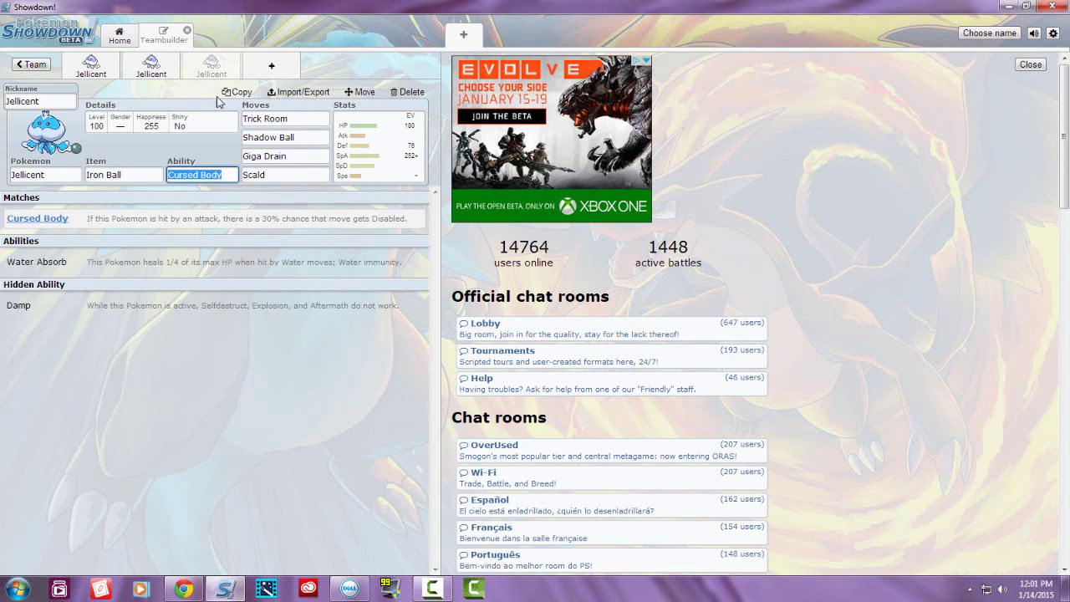
left_click(148, 176)
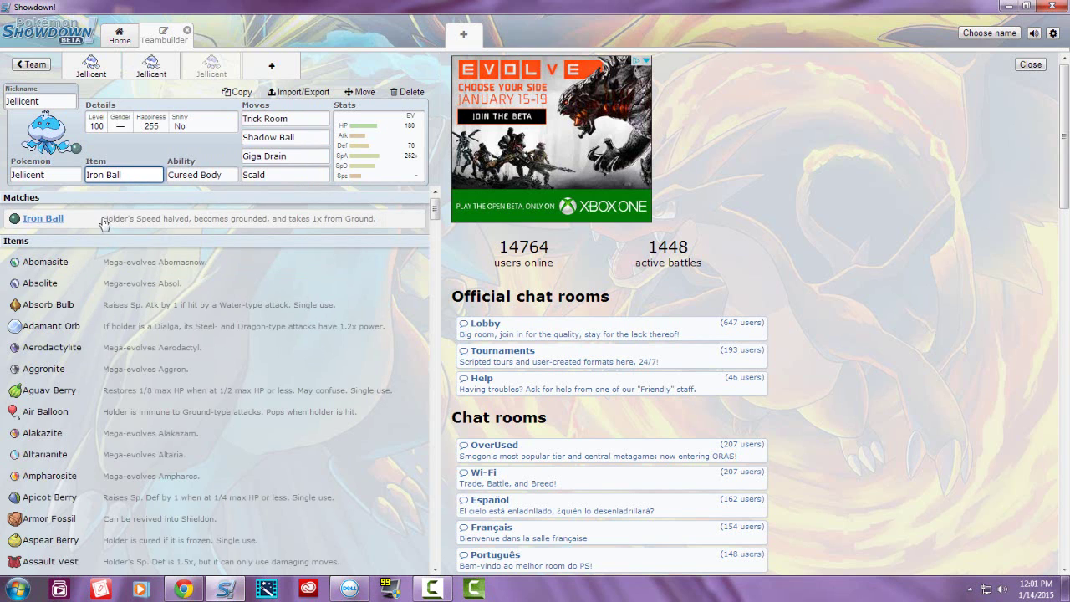
left_click(212, 221)
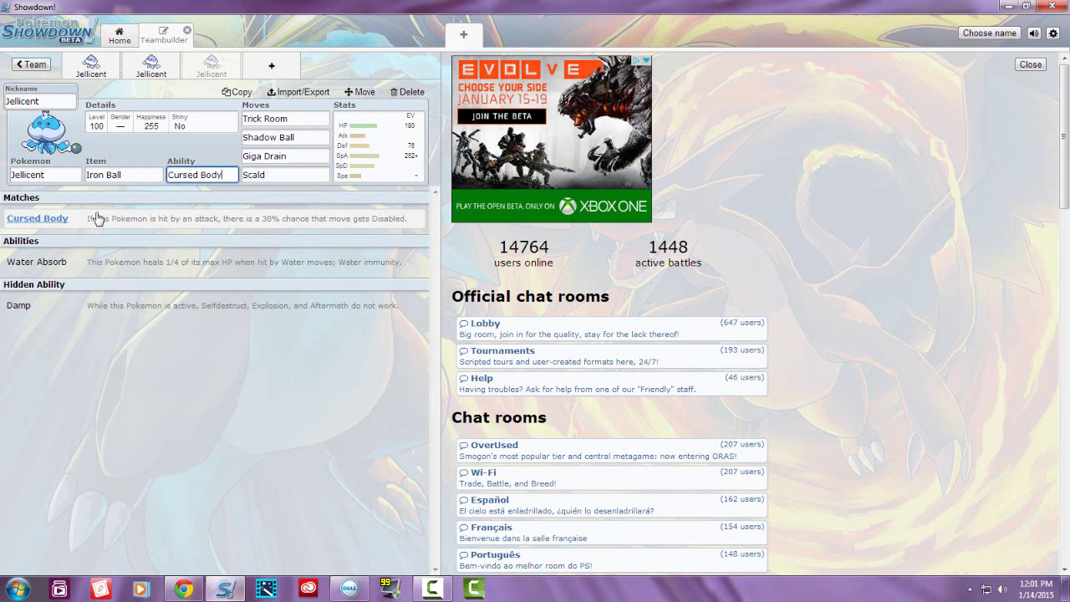
left_click(363, 152)
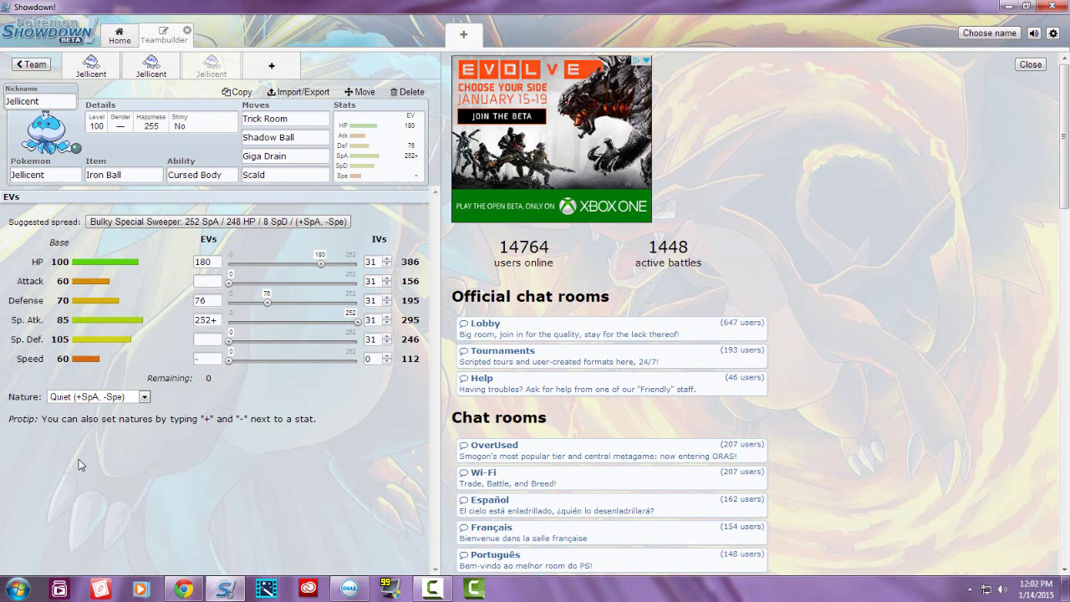
left_click(219, 320)
- View Giga Drain, Trick Room, then Scald details (80 power, 100% accuracy) for the Iron Ball Jellicent
left_click(301, 153)
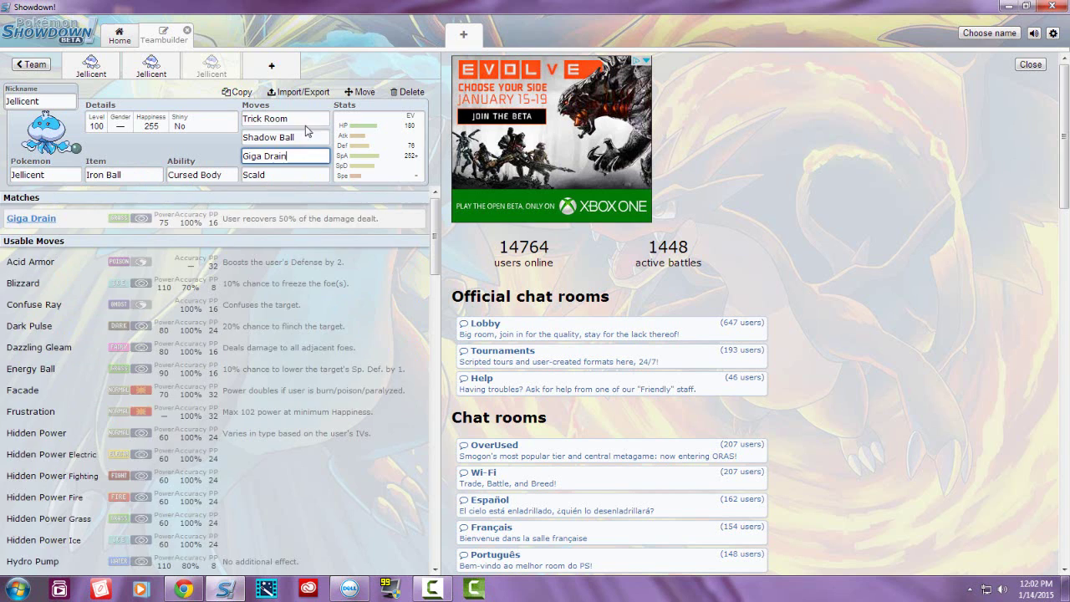
left_click(307, 120)
left_click(299, 175)
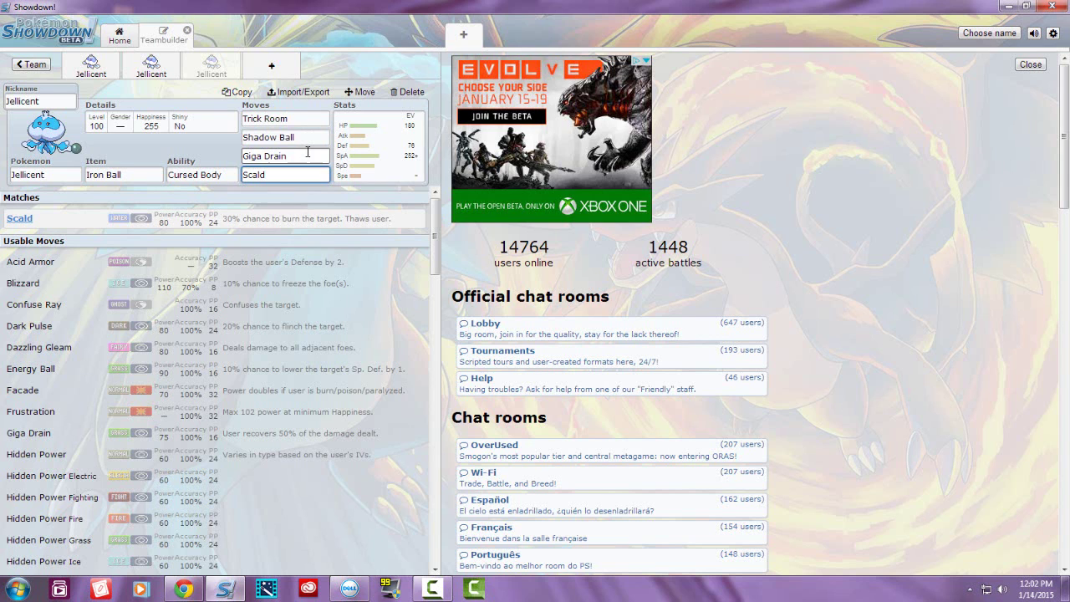
- Reopen the Iron Ball Jellicent's EVs: 180 HP, 76 Def, 252 SpA, Quiet nature
left_click(373, 166)
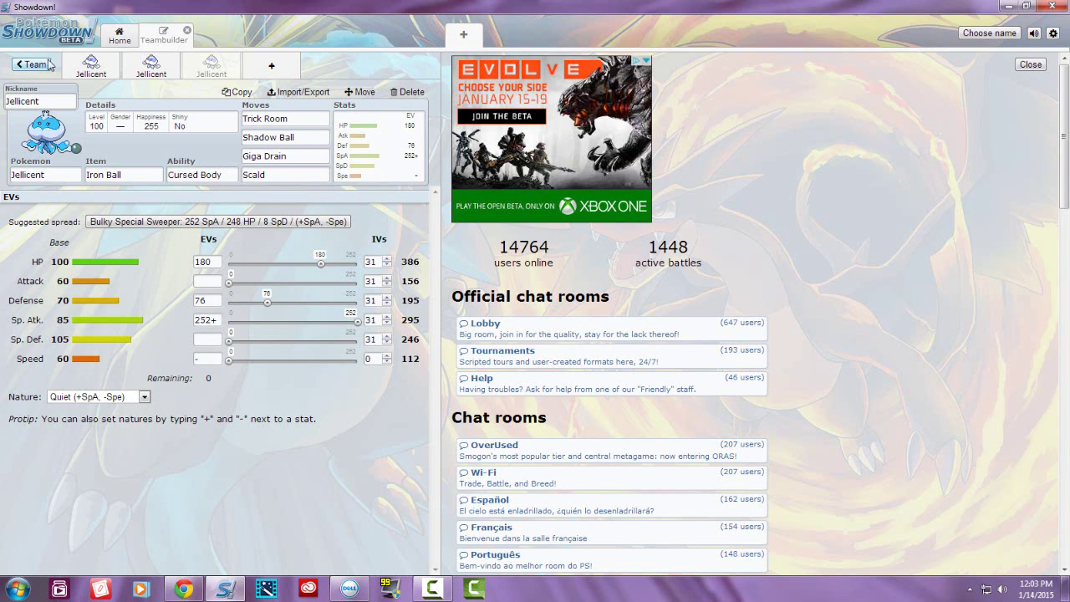
- Switch back to the first Jellicent set with Leftovers and Bold nature
left_click(95, 68)
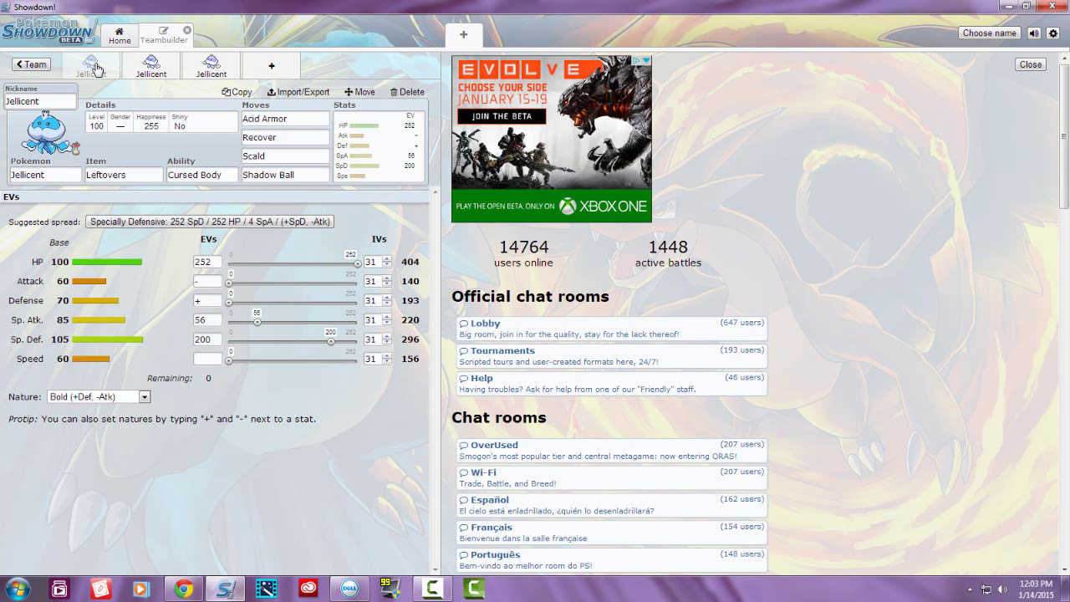